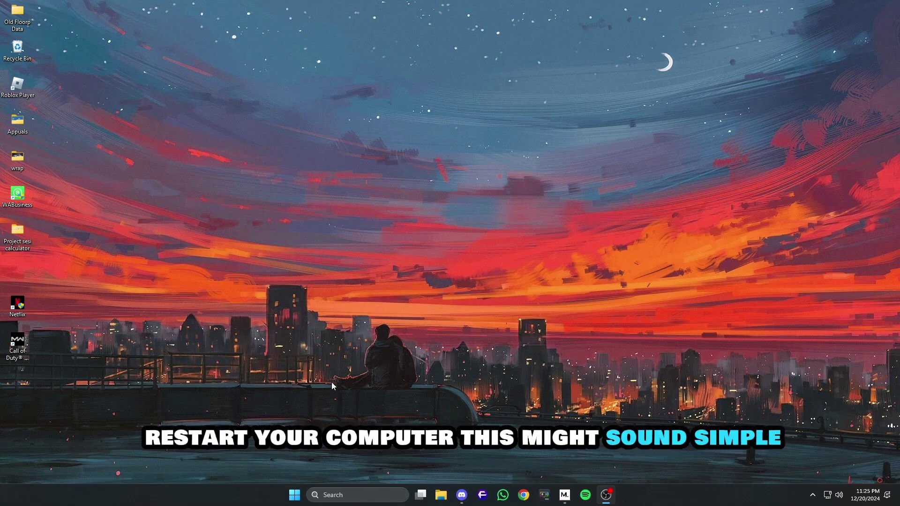
Step: Show the Start menu's power options (Lock/Restart), then dismiss the Start menu back to the desktop
click(295, 495)
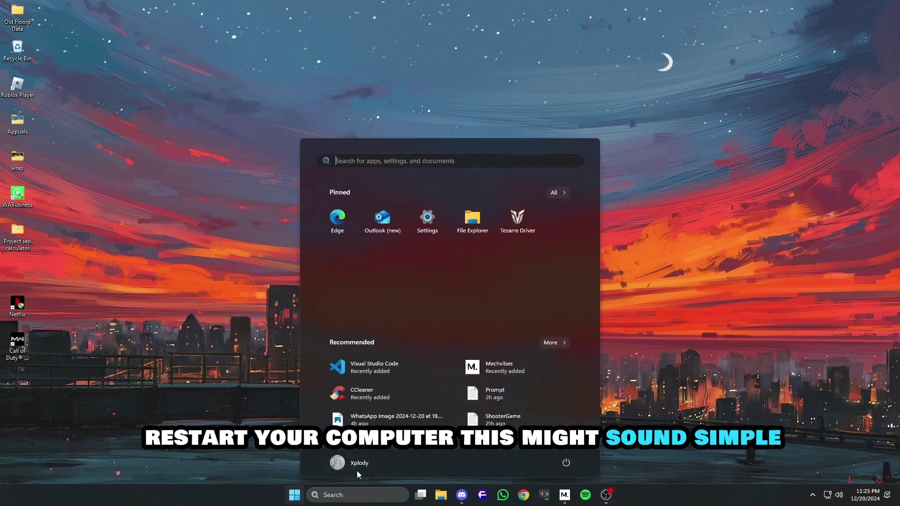
click(567, 465)
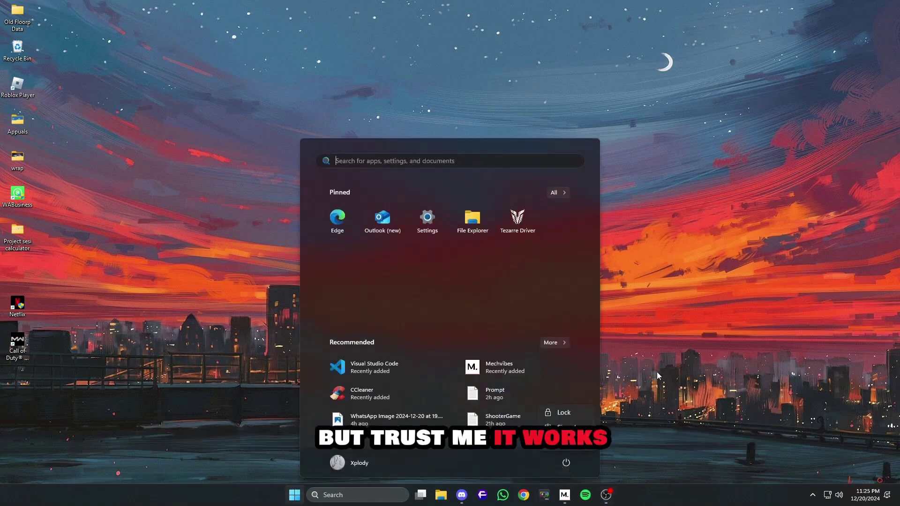
click(216, 275)
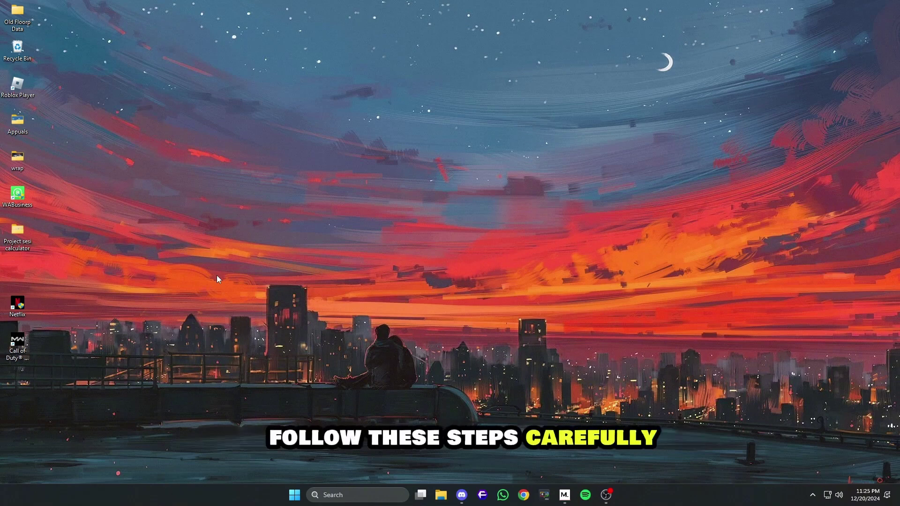
Step: Open This PC's Properties from File Explorer, centre Settings and highlight the 16.0 GB installed RAM
key(super+e)
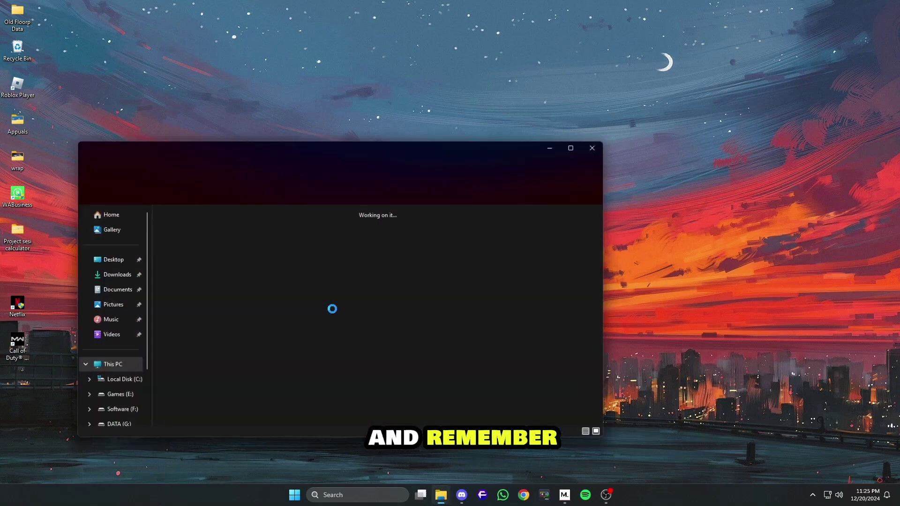
right_click(115, 365)
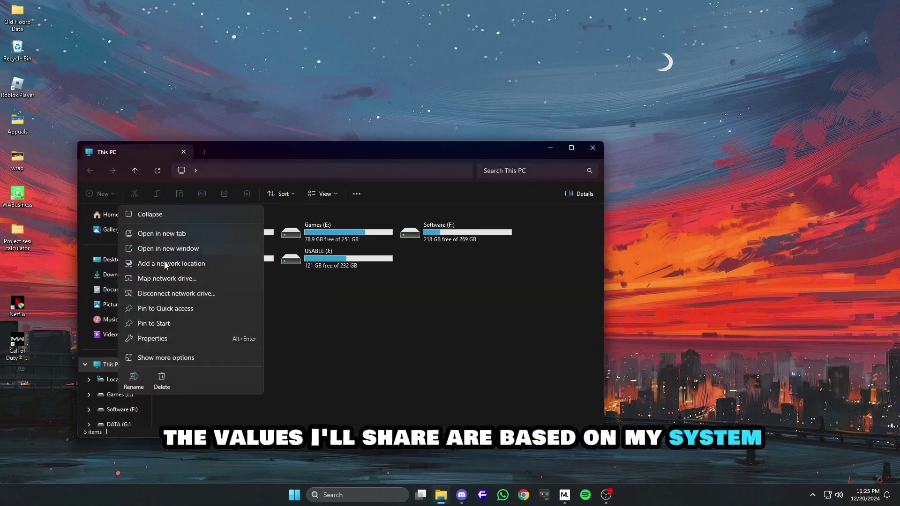
click(189, 338)
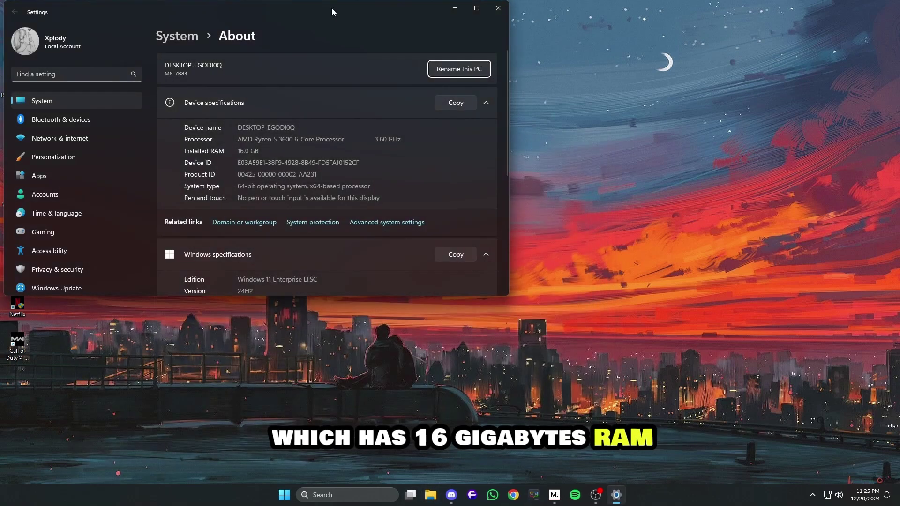
drag(331, 8, 499, 87)
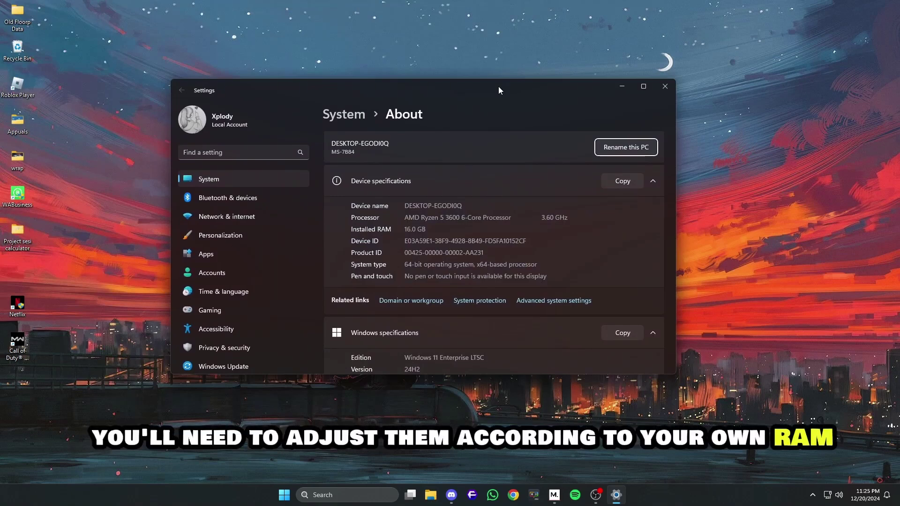
drag(426, 229, 401, 232)
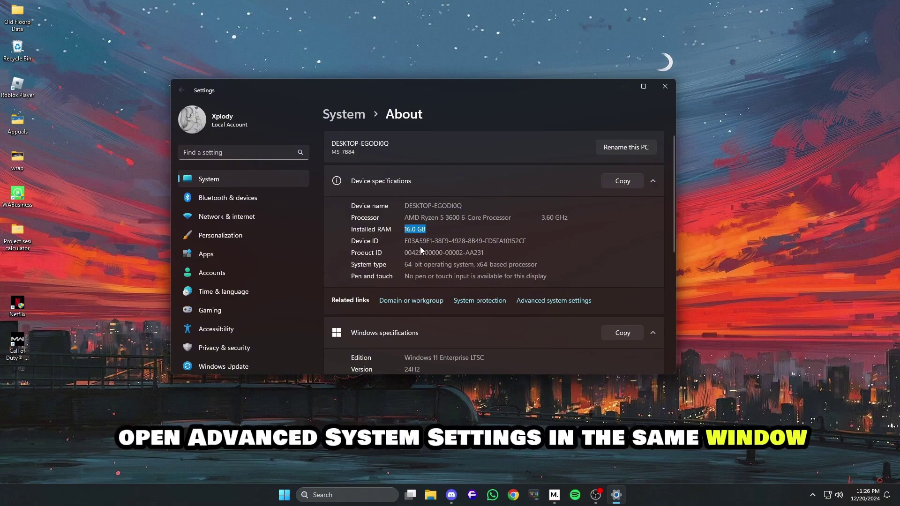
Step: Go from Advanced system settings through Performance Options' Advanced tab to the Virtual Memory dialog
click(562, 302)
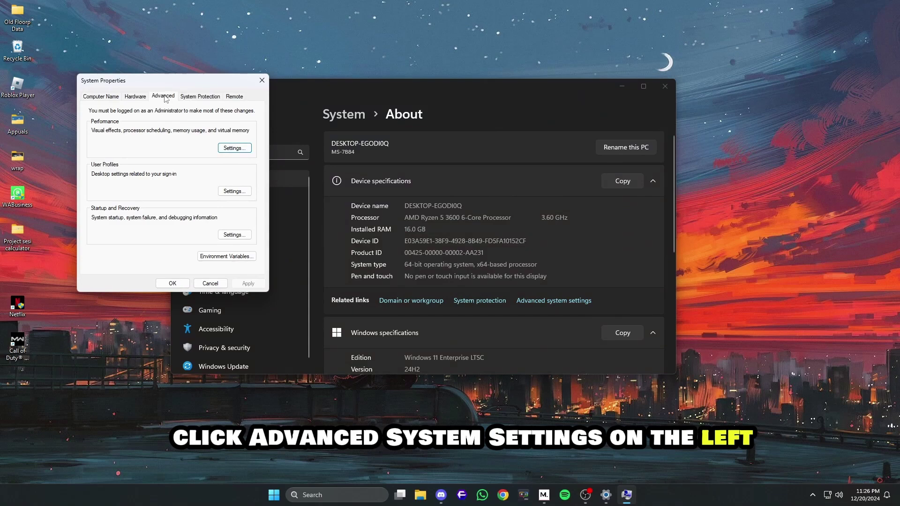
drag(166, 82, 183, 85)
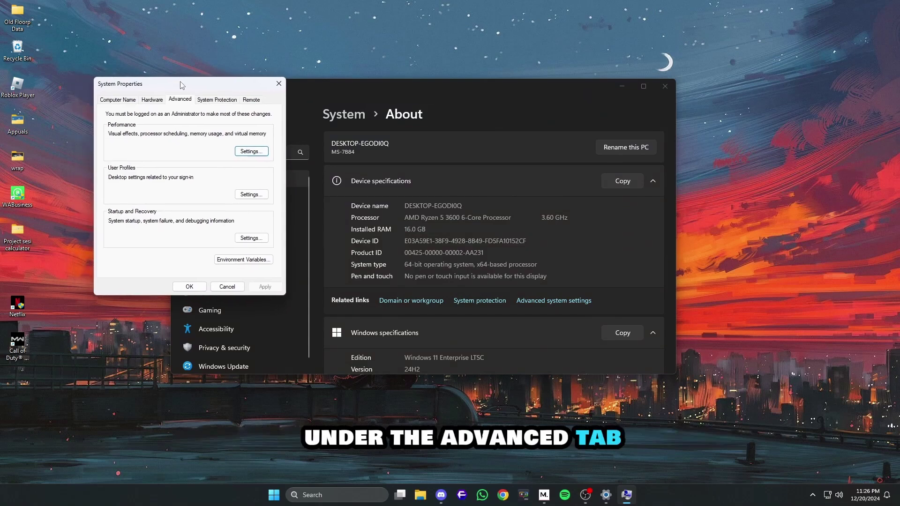
click(251, 151)
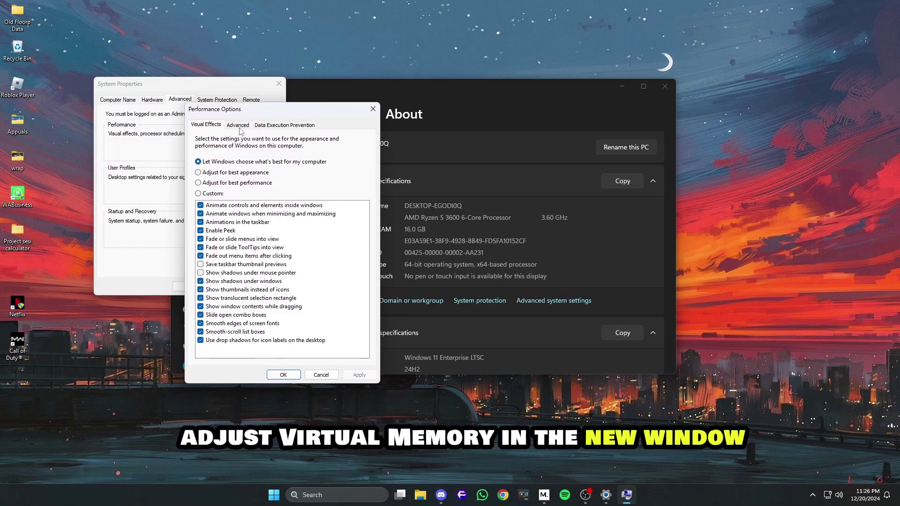
click(239, 126)
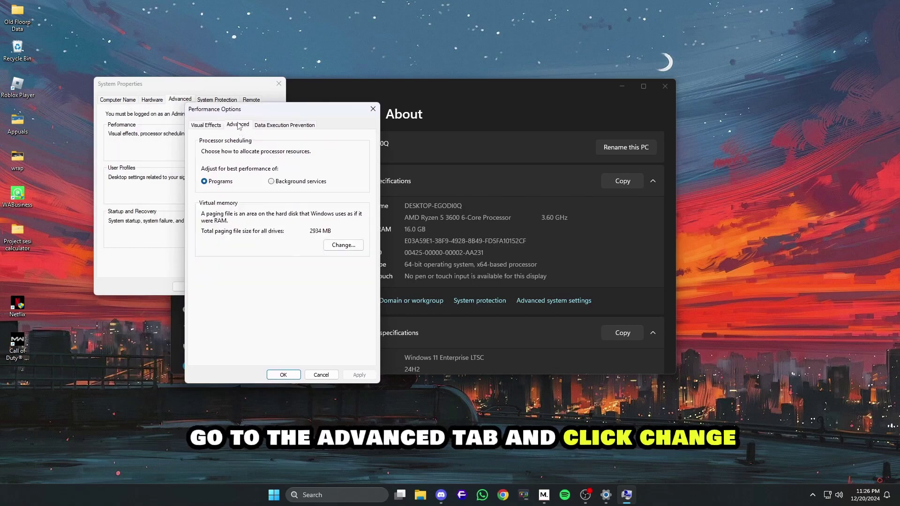
click(213, 182)
click(341, 247)
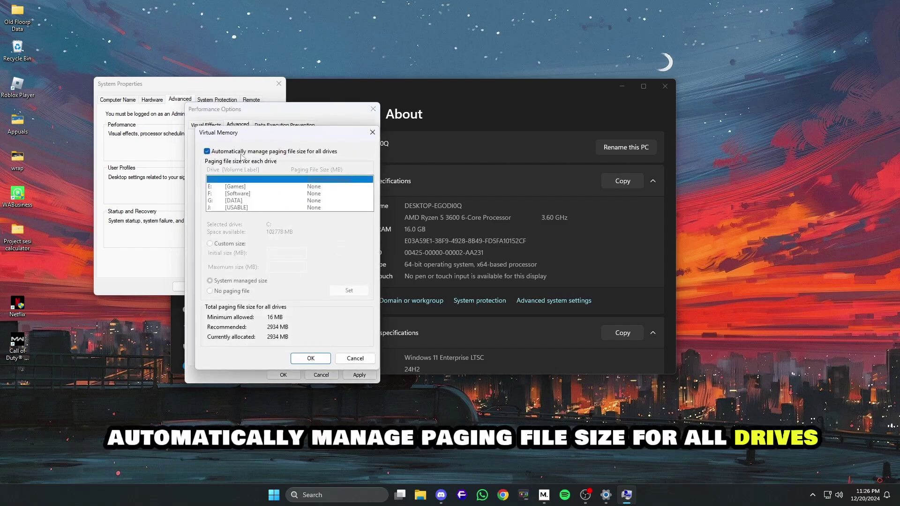
Step: Uncheck automatic paging file management for all drives and switch drive C: to Custom size
click(206, 151)
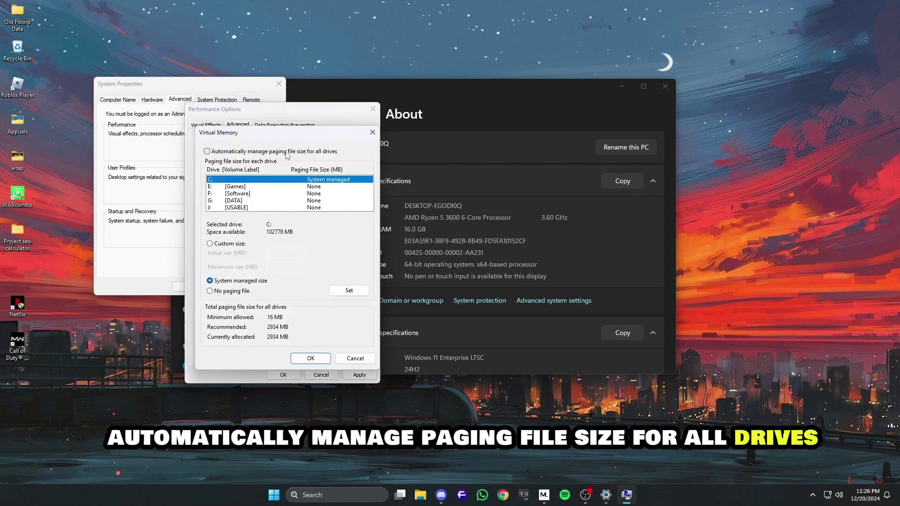
click(226, 244)
click(228, 180)
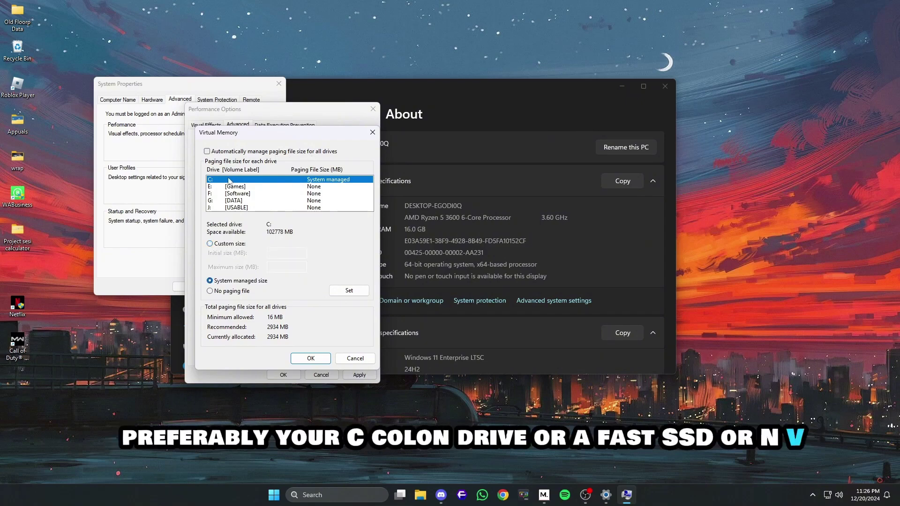
click(229, 245)
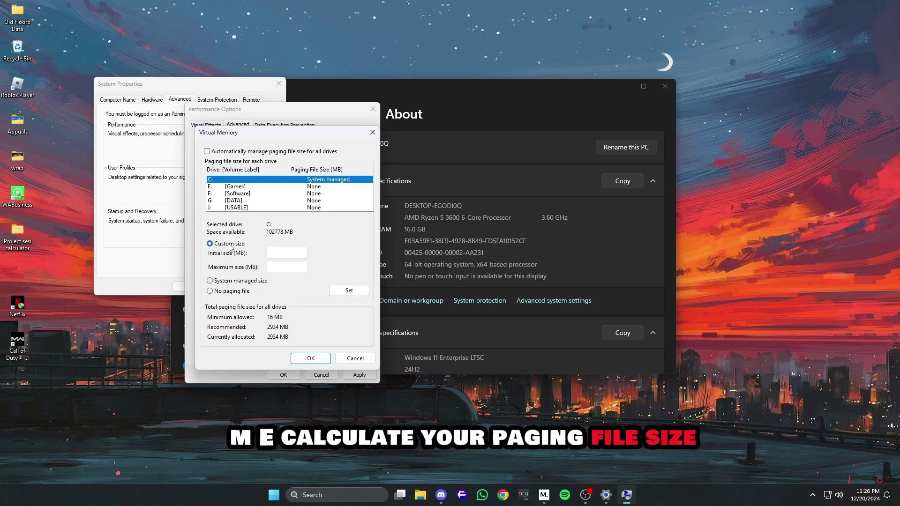
Step: Launch Calculator via search and exit the CapCut environment-testing pop-up
key(super)
text(ca)
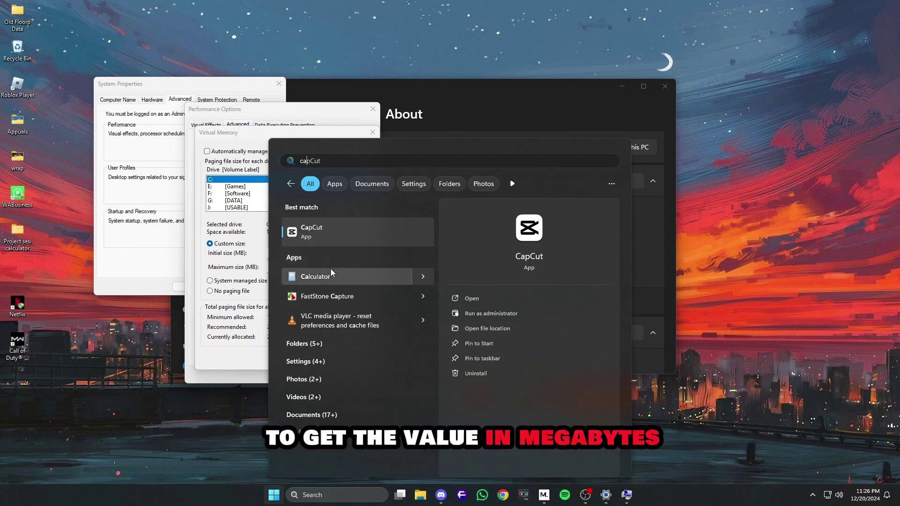
key(Return)
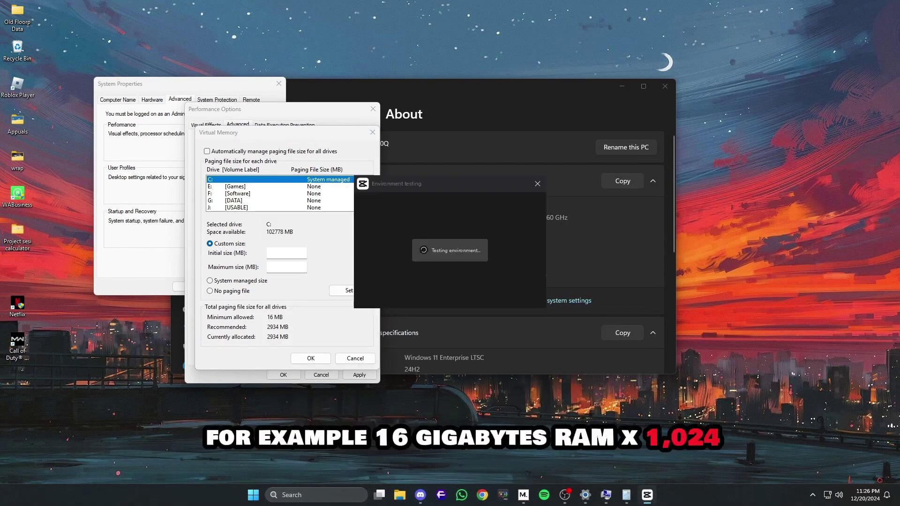
click(626, 495)
click(537, 183)
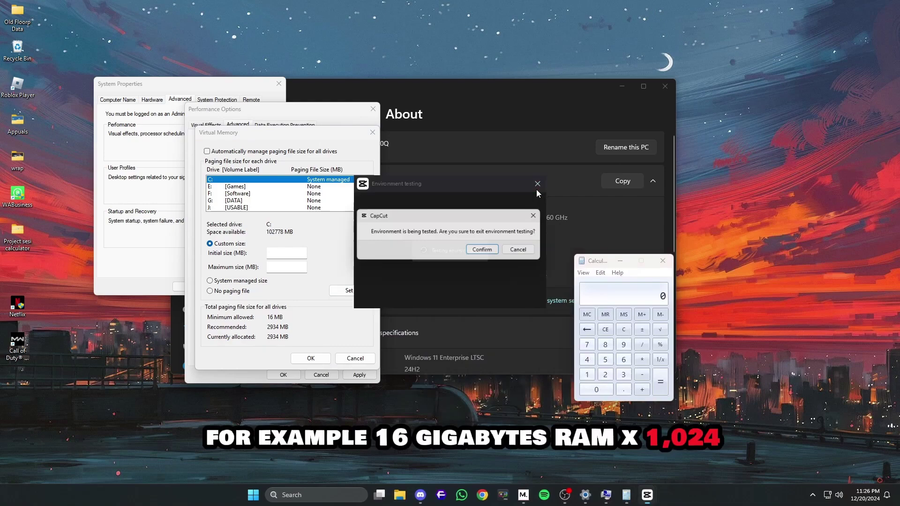
click(486, 250)
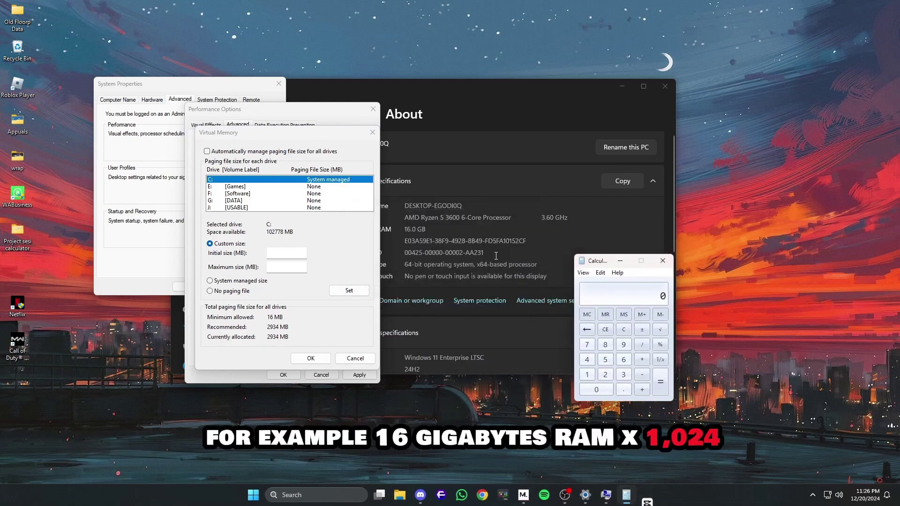
Step: Compute 16 × 1024 in Calculator to get 16384 MB
click(587, 375)
click(623, 360)
click(642, 360)
click(587, 374)
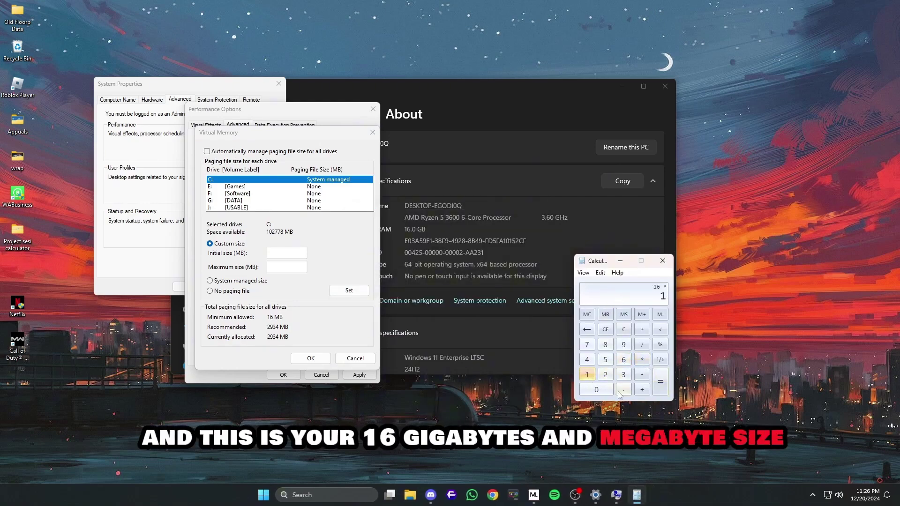
click(596, 389)
click(605, 374)
click(586, 360)
click(667, 384)
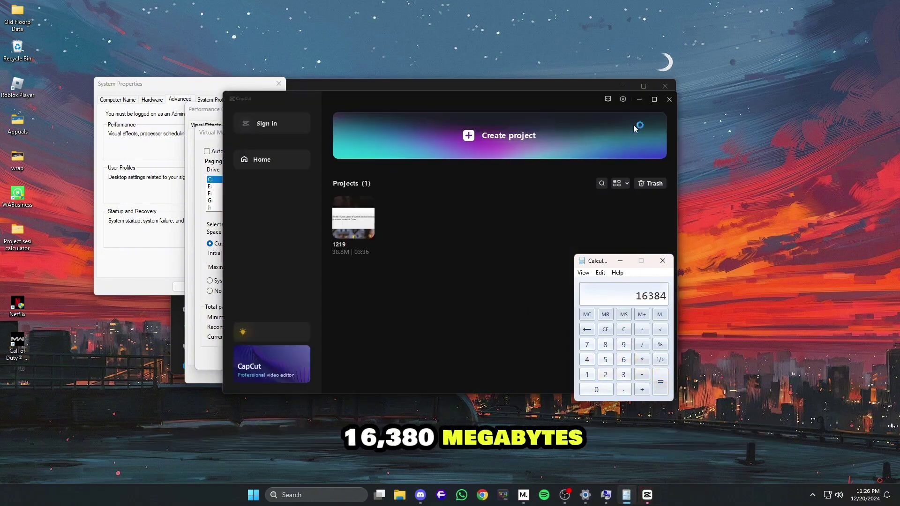
Step: Close the CapCut window and multiply 16384 by 1.5 to get 24576
click(669, 99)
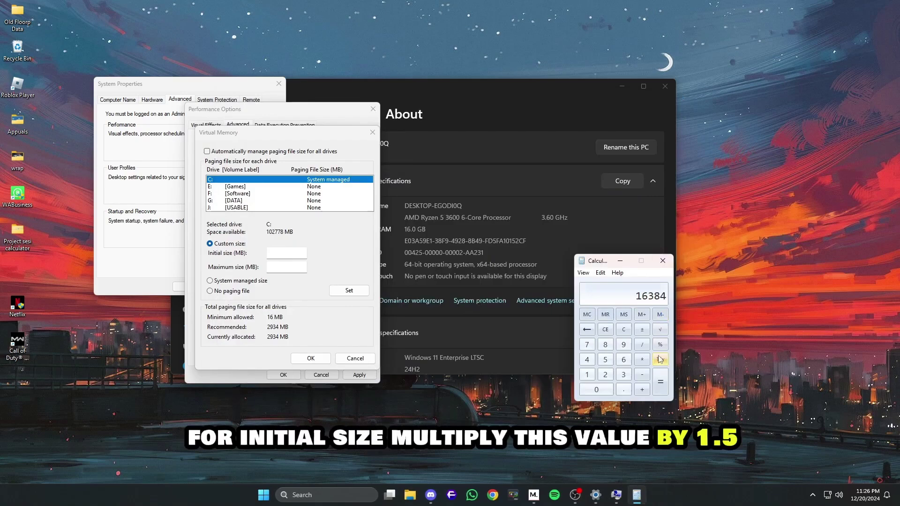
click(641, 359)
text(1.5)
click(660, 382)
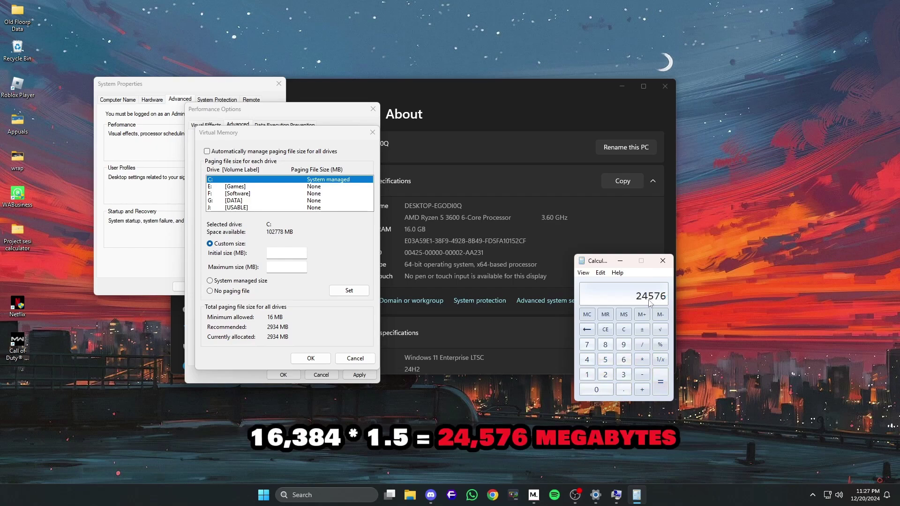
Step: Enter 24576 MB initial and 49152 MB maximum for C:, then Set, OK and Apply
click(296, 253)
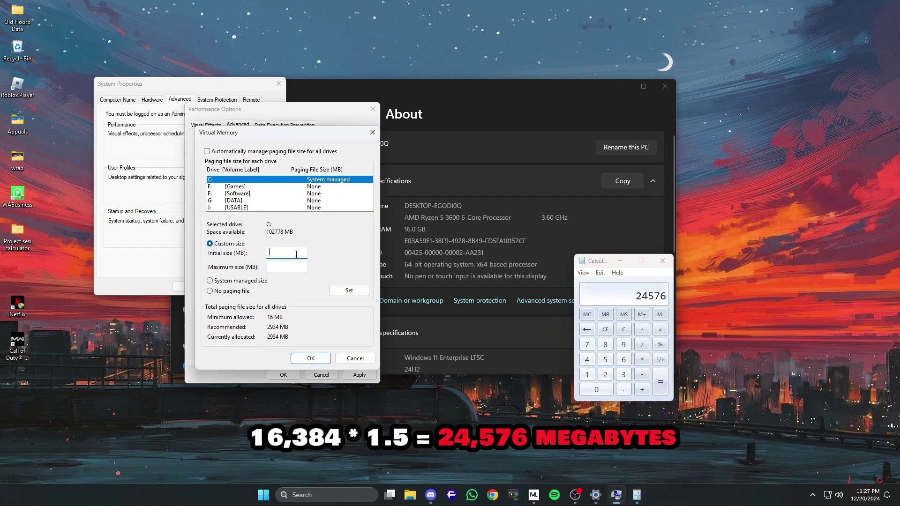
text(24)
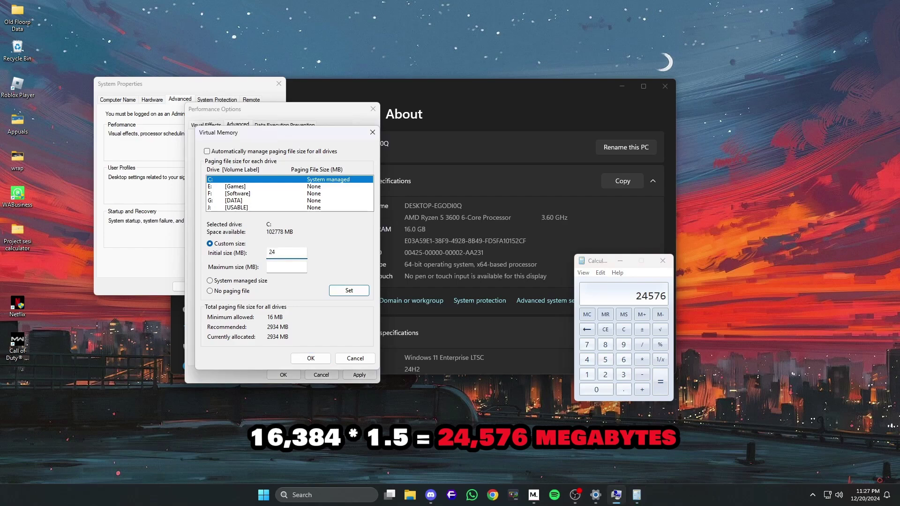
text(576)
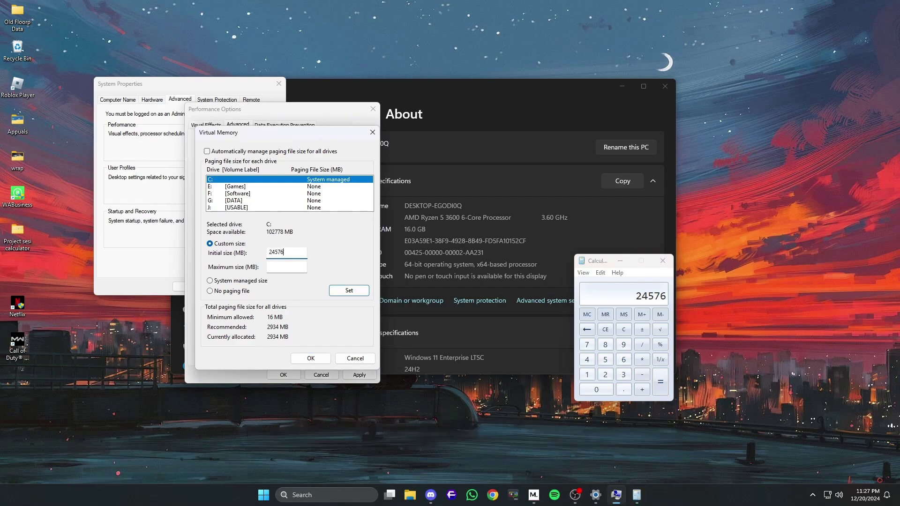
double_click(292, 254)
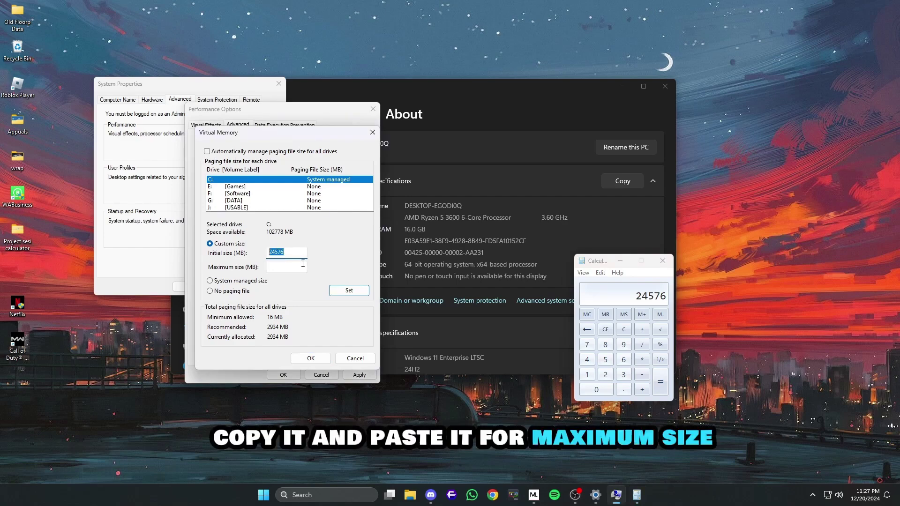
click(624, 330)
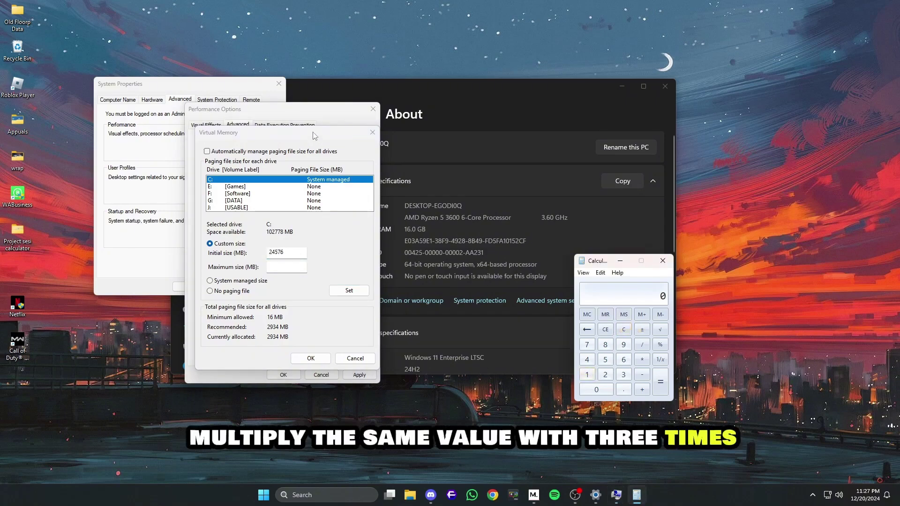
drag(315, 135, 166, 198)
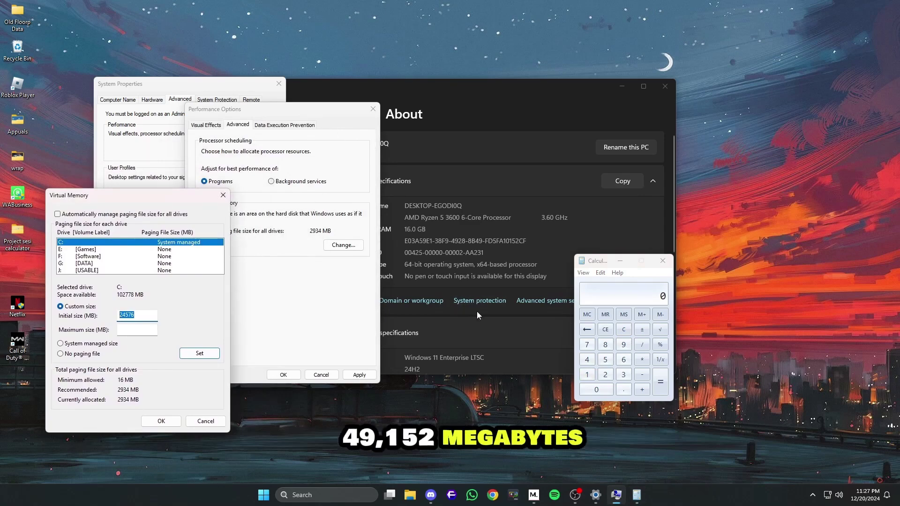
click(136, 329)
text(49)
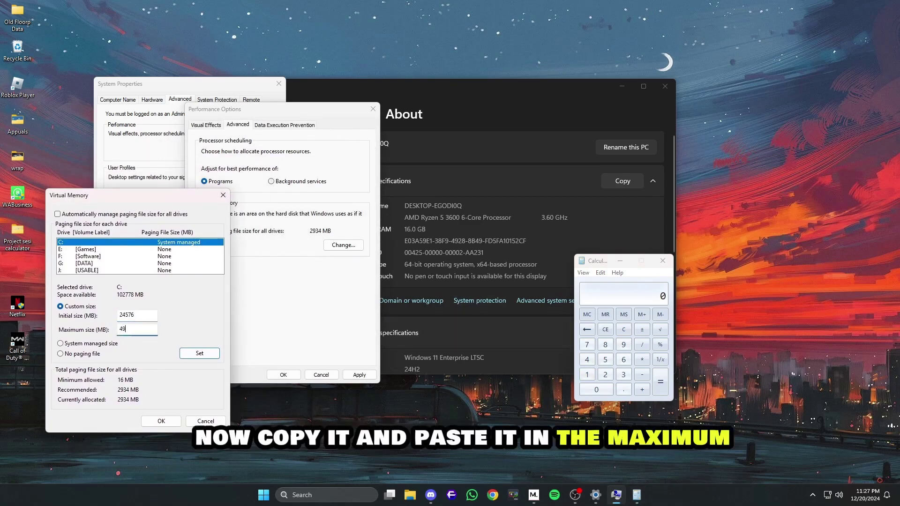
text(152)
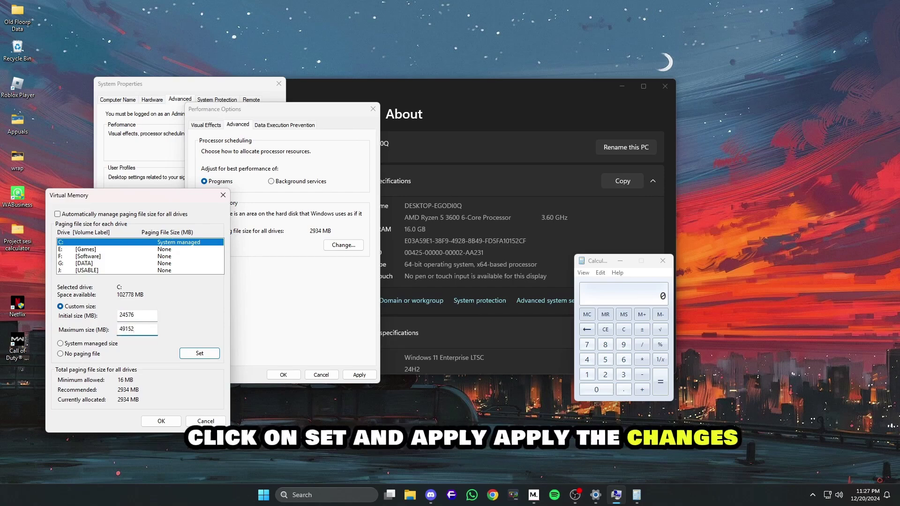
click(190, 354)
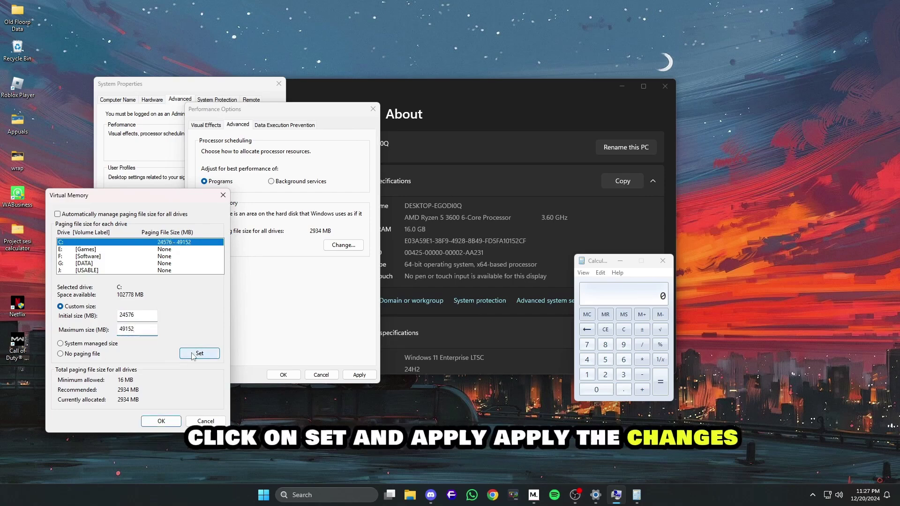
click(163, 419)
click(359, 375)
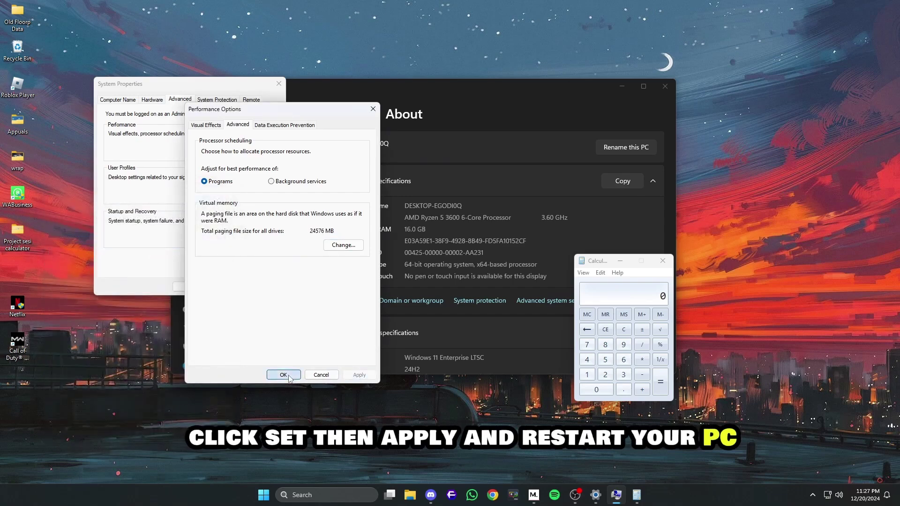
Step: Close Performance Options, System Properties, Settings and Calculator, then expand the hidden tray icons
click(284, 374)
click(181, 288)
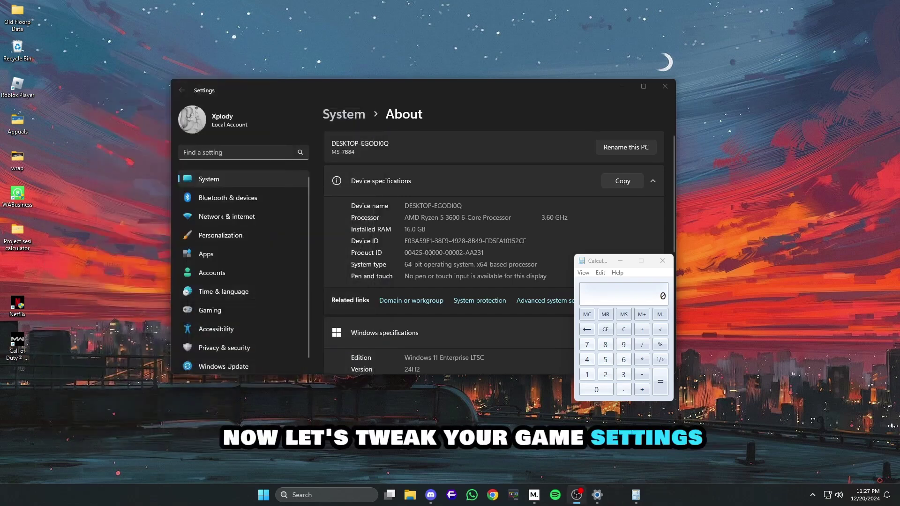
click(665, 86)
click(663, 261)
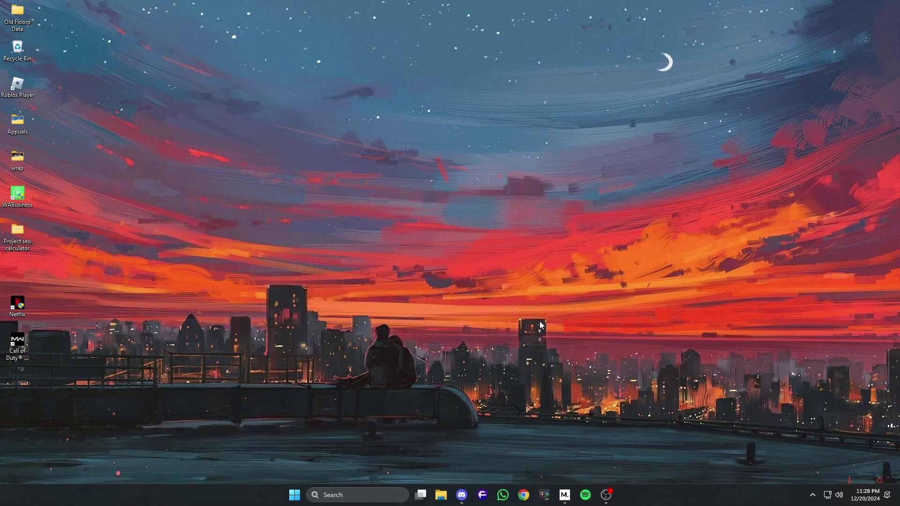
click(813, 495)
Step: In NVIDIA Control Panel's image settings preview, slide the preference fully to Performance, apply and close
right_click(794, 467)
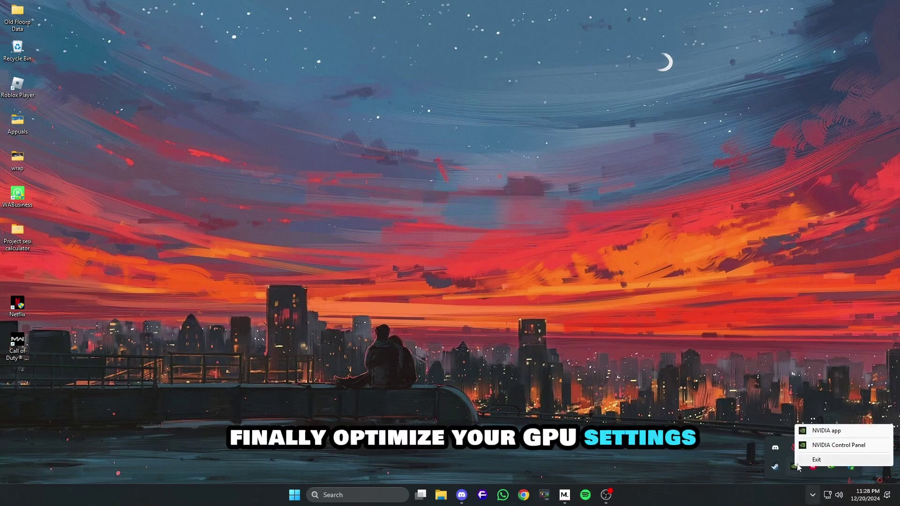
click(825, 446)
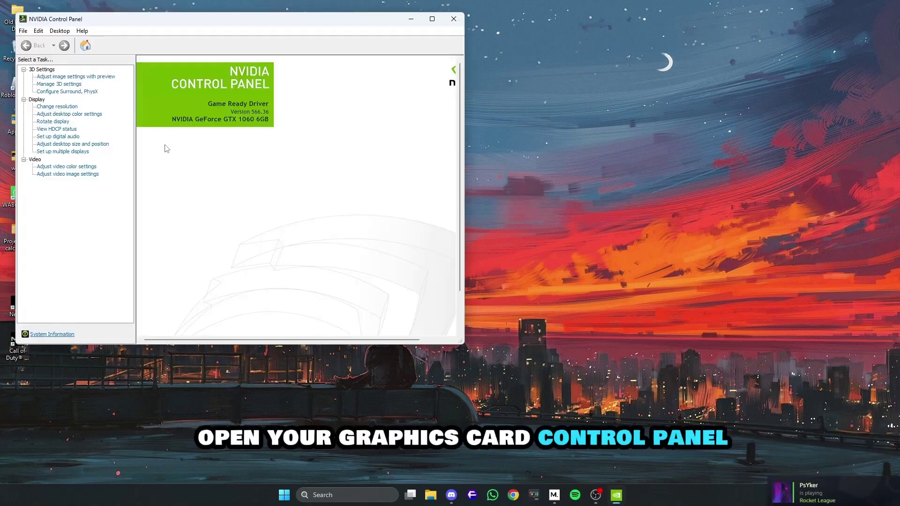
click(71, 84)
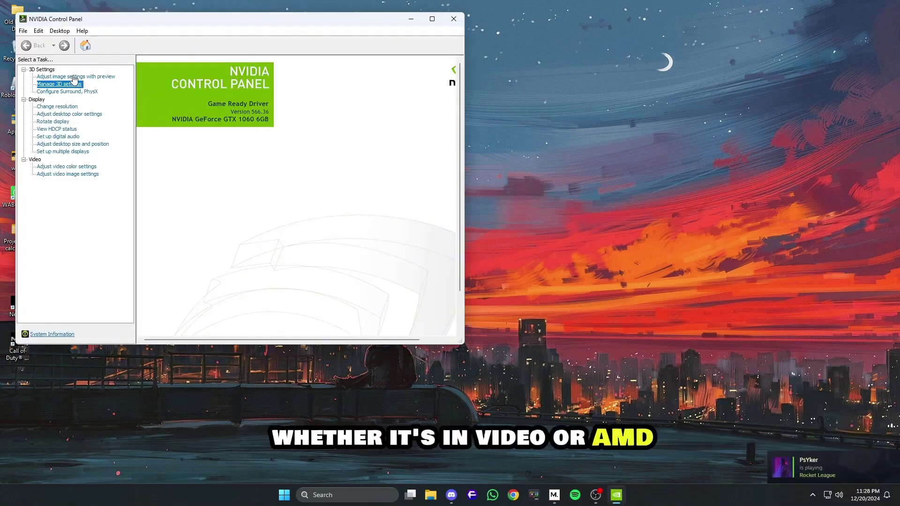
click(73, 77)
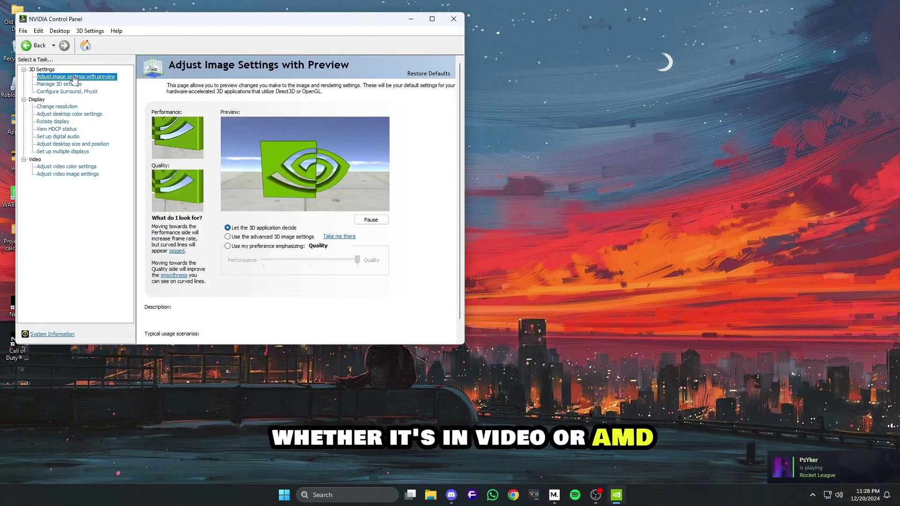
click(241, 247)
drag(357, 260, 263, 260)
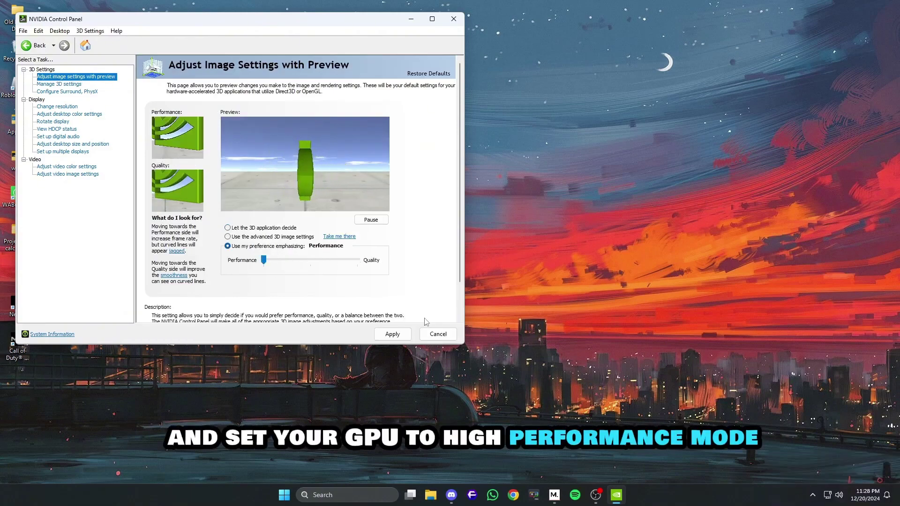
click(392, 334)
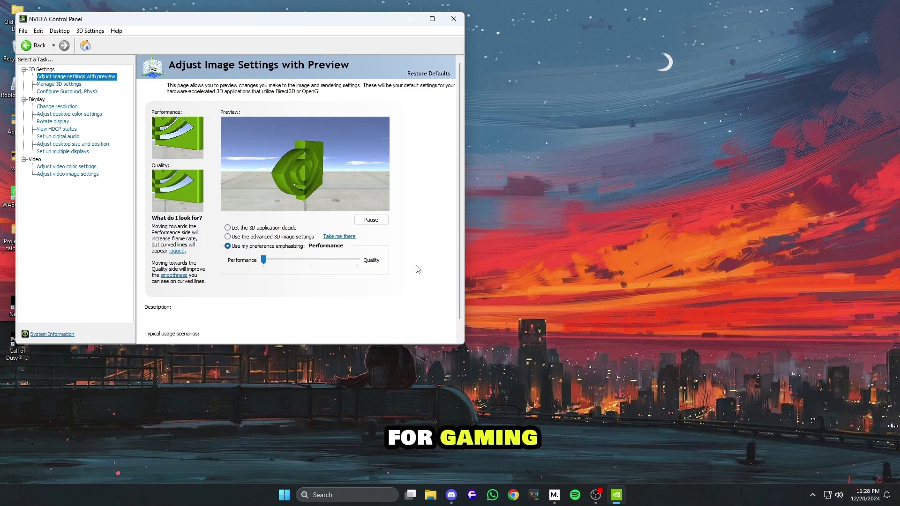
click(453, 19)
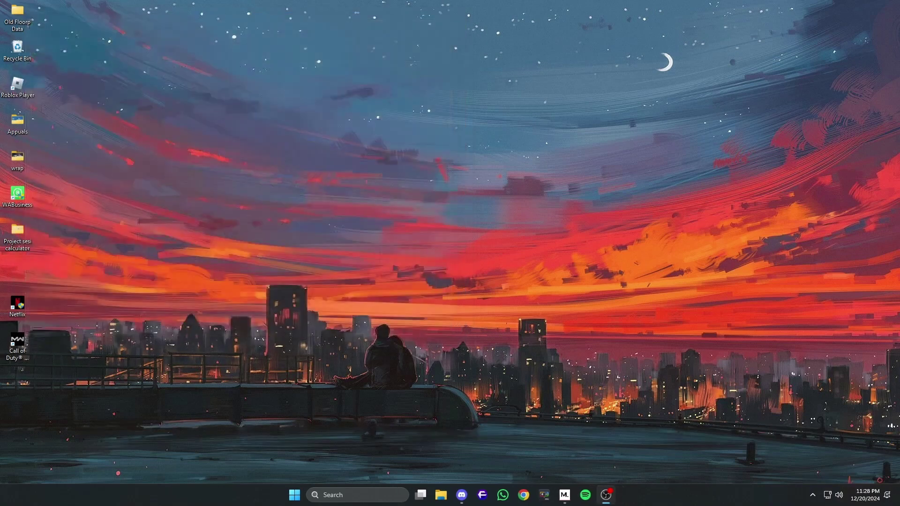